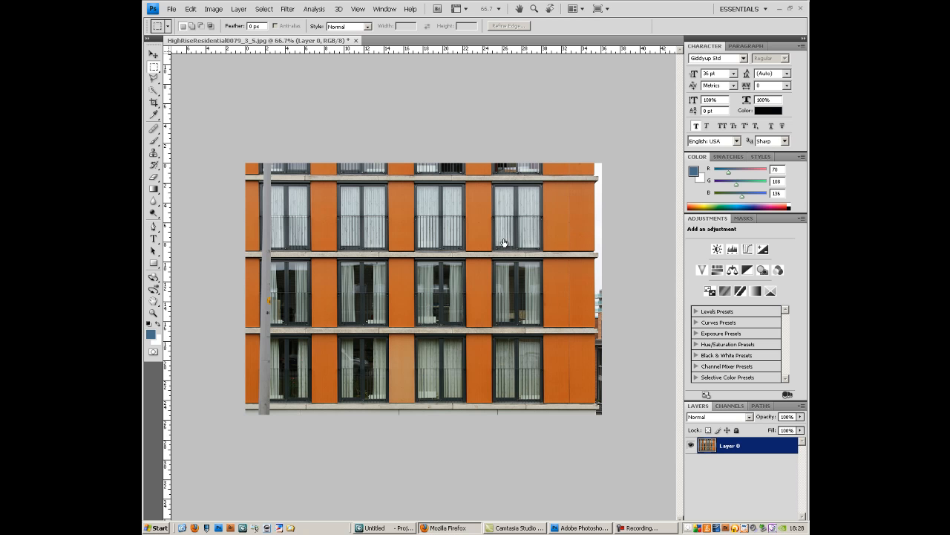
- Switch to Firefox, examine the HighRiseResidential0079 texture page on cgtextures.com, and open and cancel the small Image 1 download
left_click(449, 528)
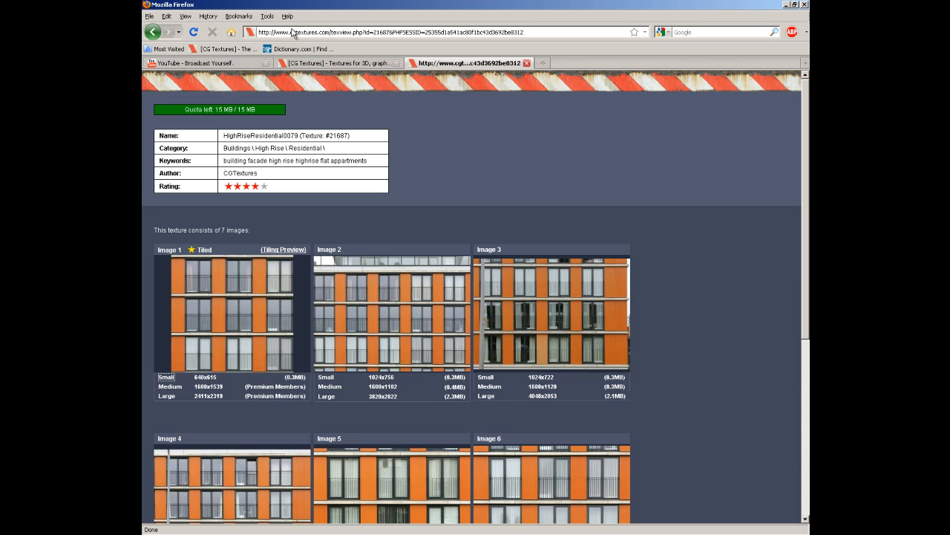
left_click_drag(290, 33, 330, 33)
mouse_move(389, 319)
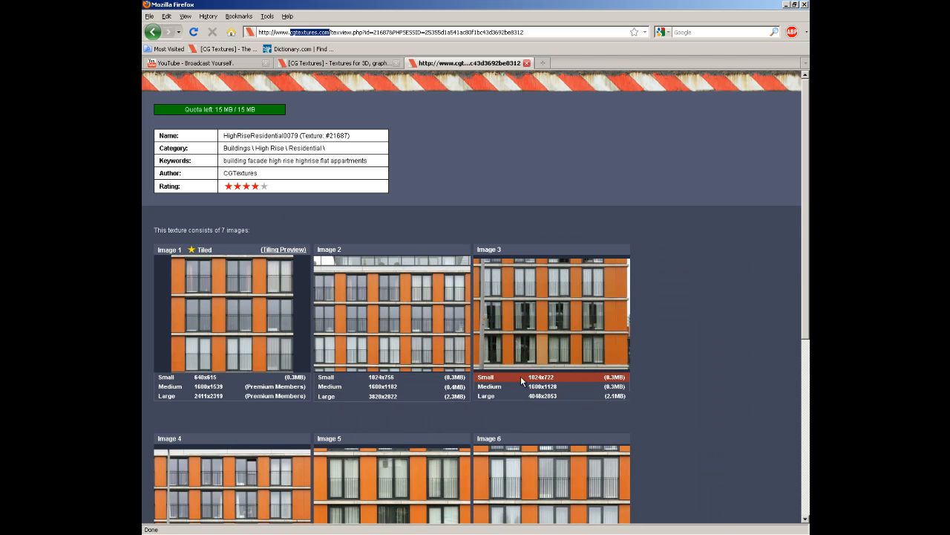
mouse_move(220, 343)
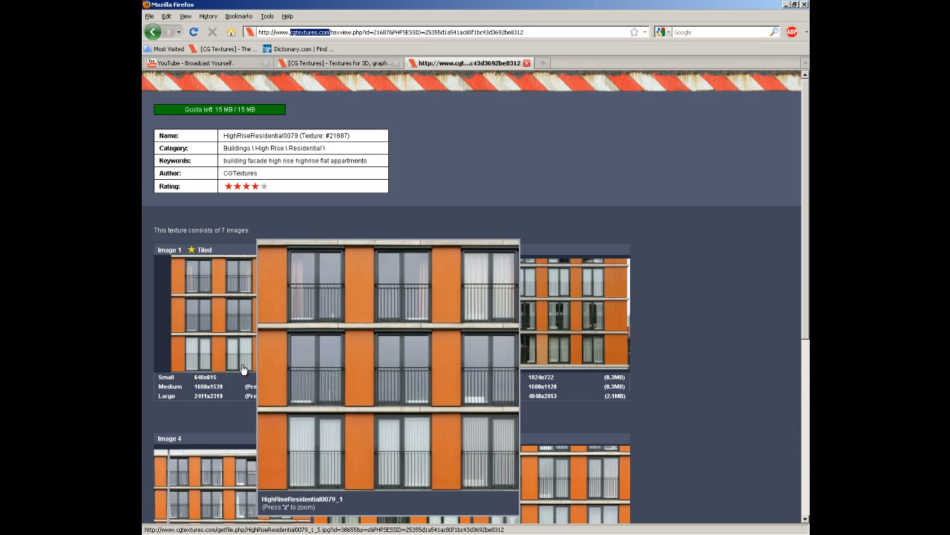
left_click(168, 380)
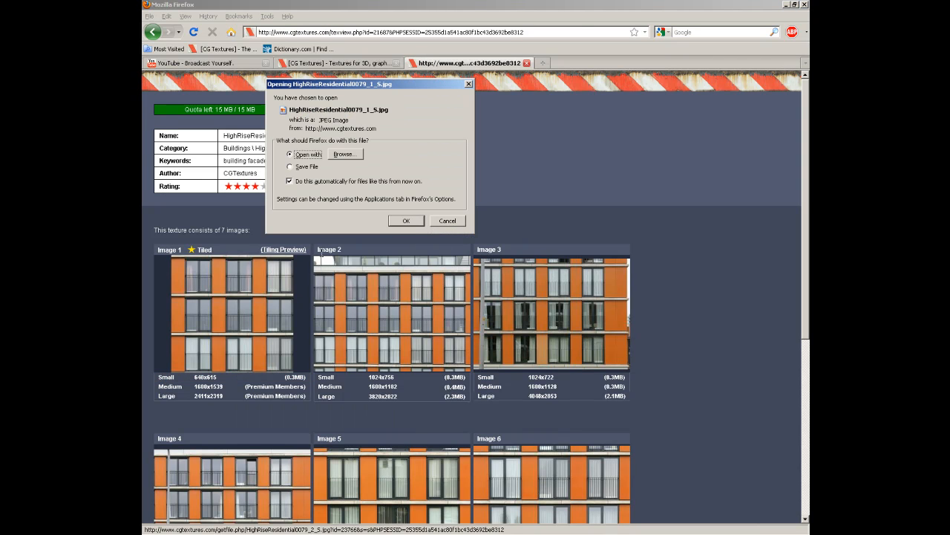
left_click(448, 221)
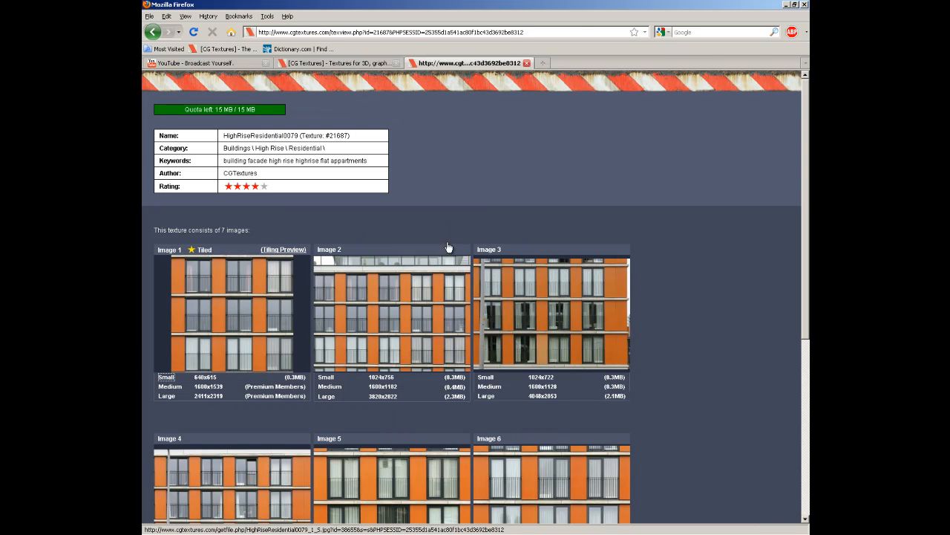
- Examine the tiling preview of Image 1 at 5 × 5 and 7 × 7 repeats from a rotated view, and return to Photoshop
left_click(288, 250)
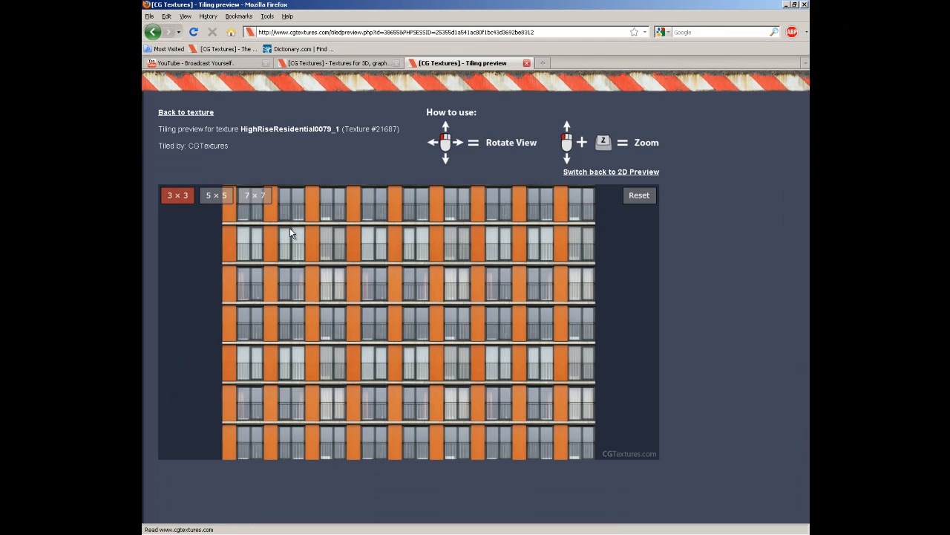
left_click(219, 197)
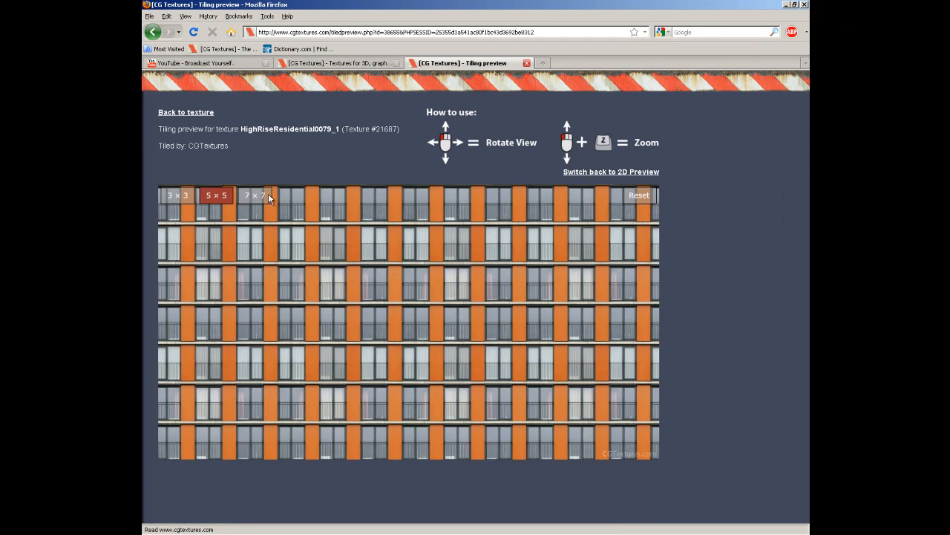
left_click(259, 196)
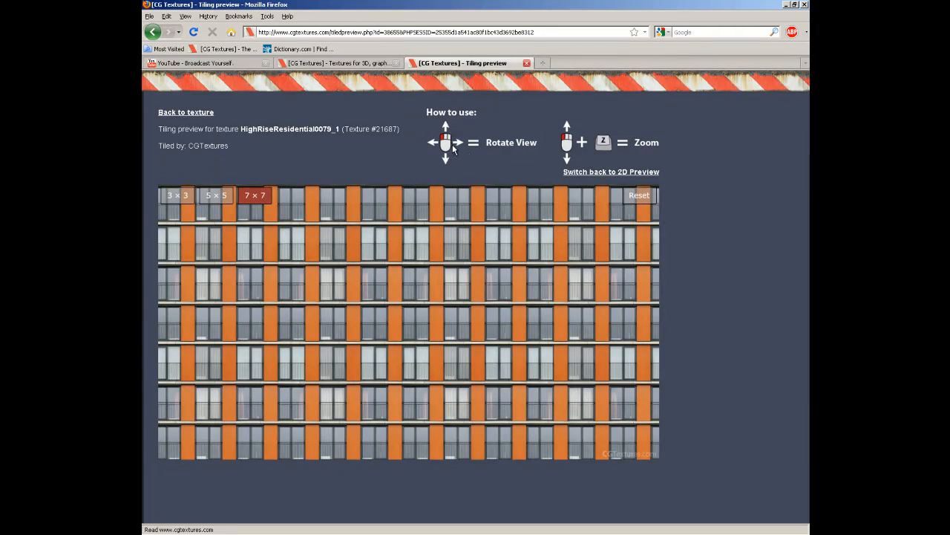
left_click_drag(426, 272, 399, 303)
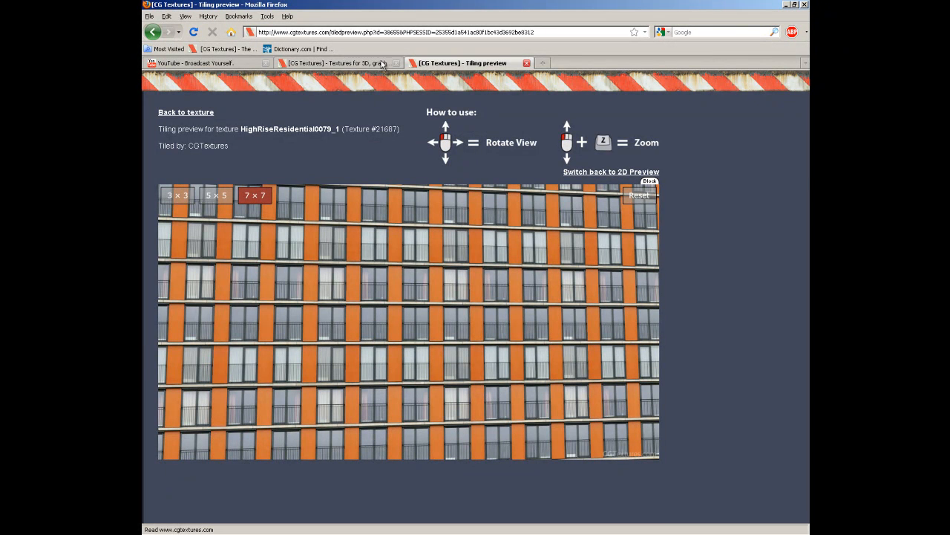
left_click(786, 5)
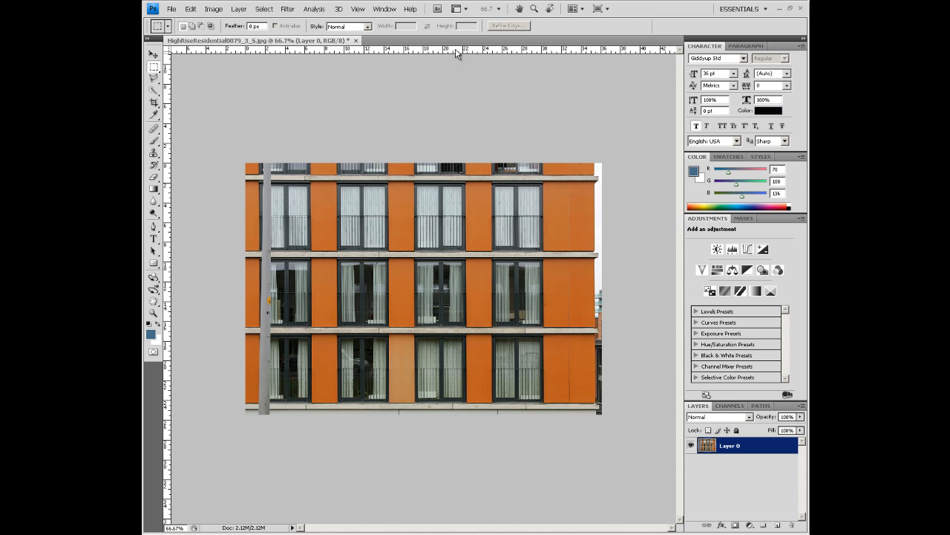
- Check the facade's upper ledge for straightness against a temporary horizontal guide, and remove the guide
left_click_drag(458, 52, 476, 180)
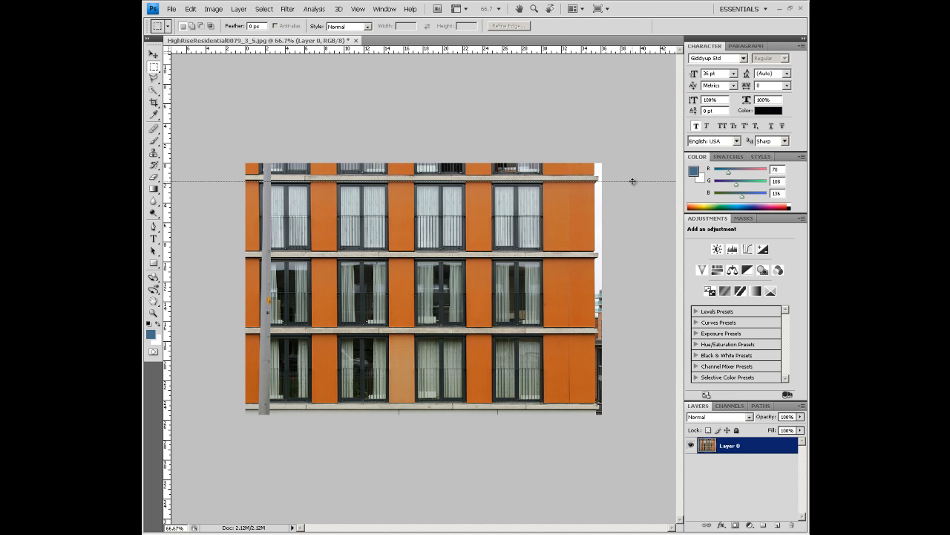
left_click_drag(633, 181, 618, 46)
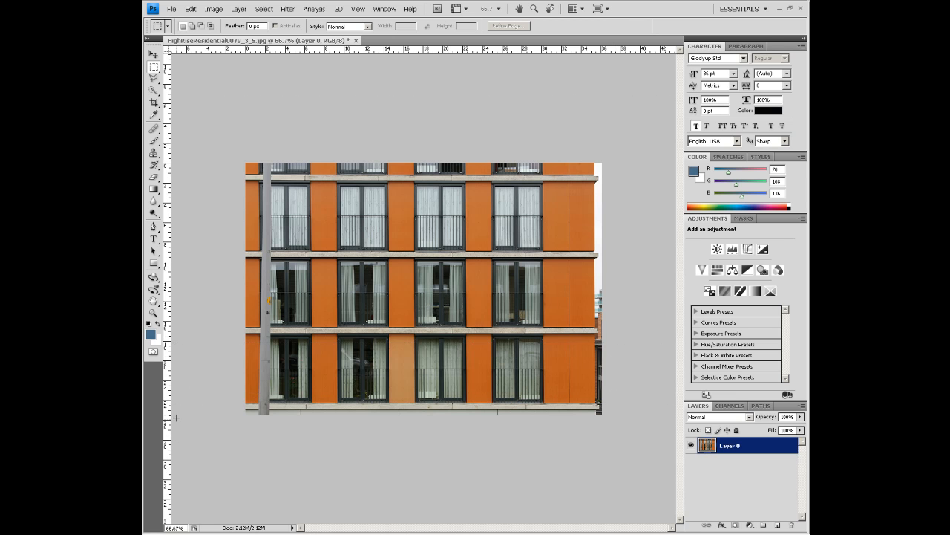
mouse_move(168, 413)
left_mouse_down()
mouse_move(230, 405)
mouse_move(598, 417)
mouse_move(168, 417)
left_mouse_up()
- Try to straighten the building layer by distorting its upper-right corner with Free Transform
double_click(753, 448)
left_click(605, 118)
key("ctrl+t")
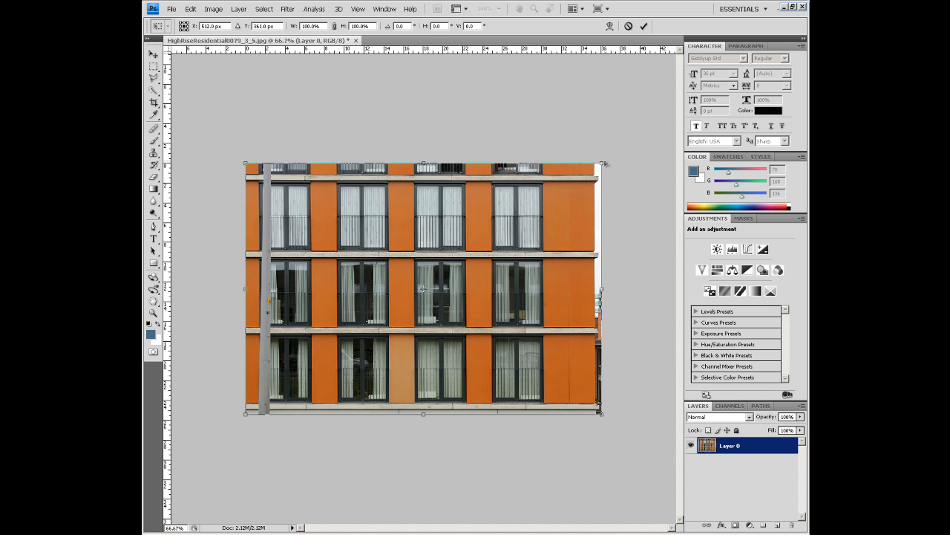
left_click_drag(603, 165, 591, 167)
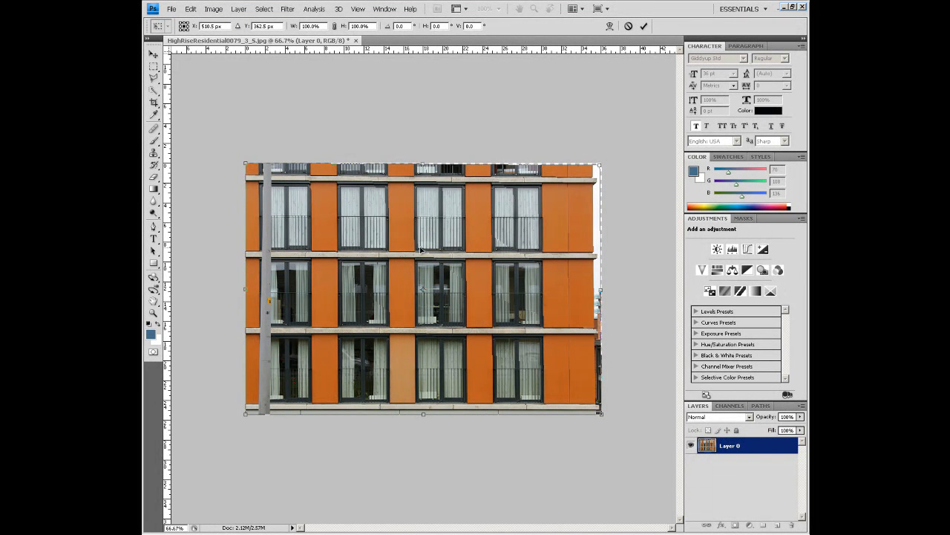
left_click_drag(600, 167, 604, 175)
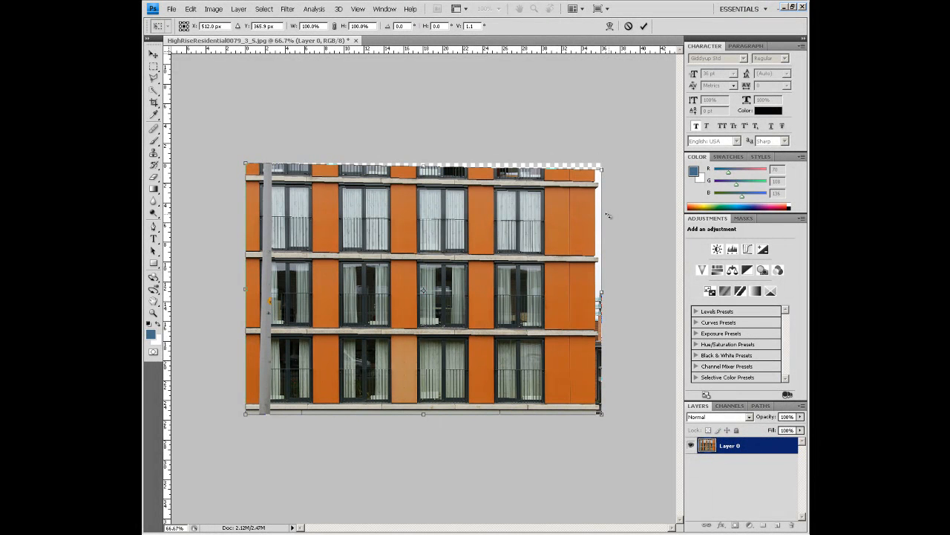
key("Return")
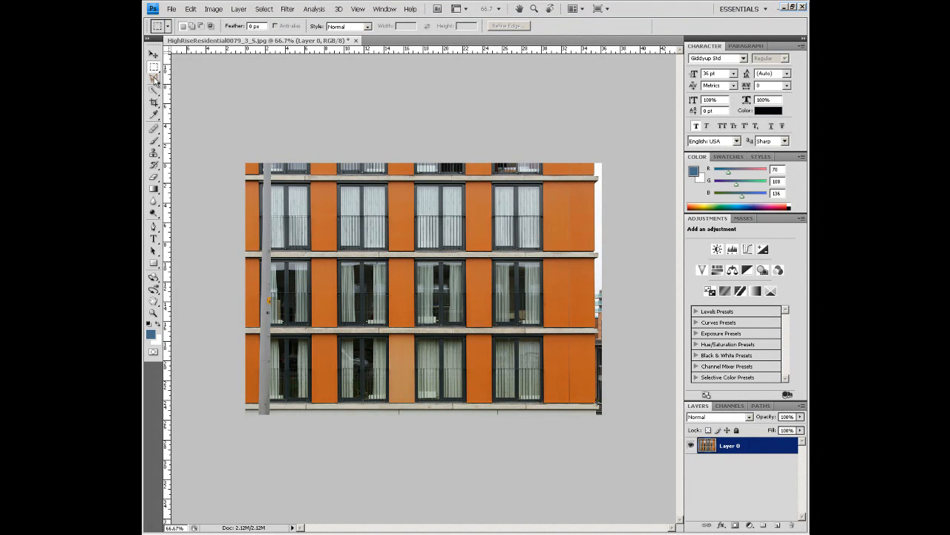
- Crop the photo to the three rightmost window columns and three full floors, including the upper ledge and an orange panel beside the last windows
left_click(155, 105)
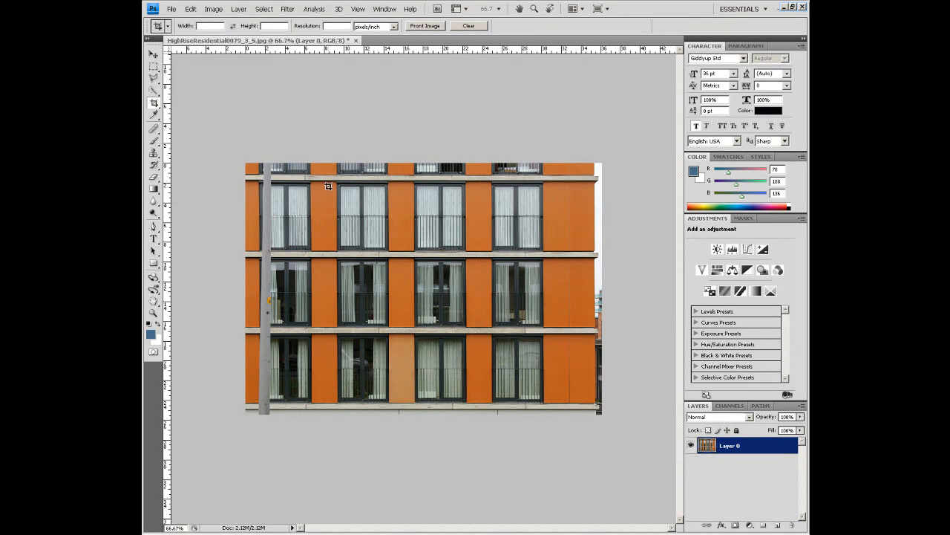
mouse_move(373, 270)
left_mouse_down()
mouse_move(547, 421)
mouse_move(546, 404)
left_mouse_up()
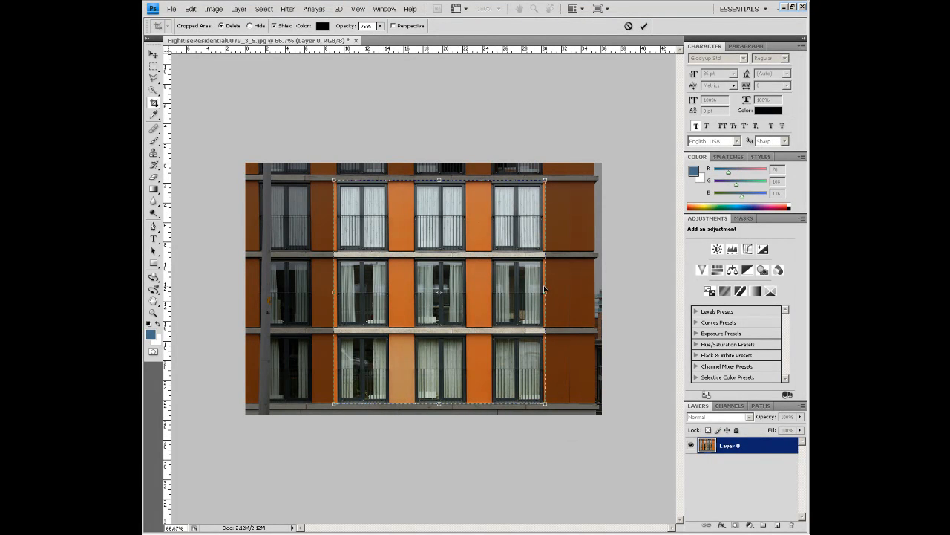
left_click_drag(546, 292, 569, 292)
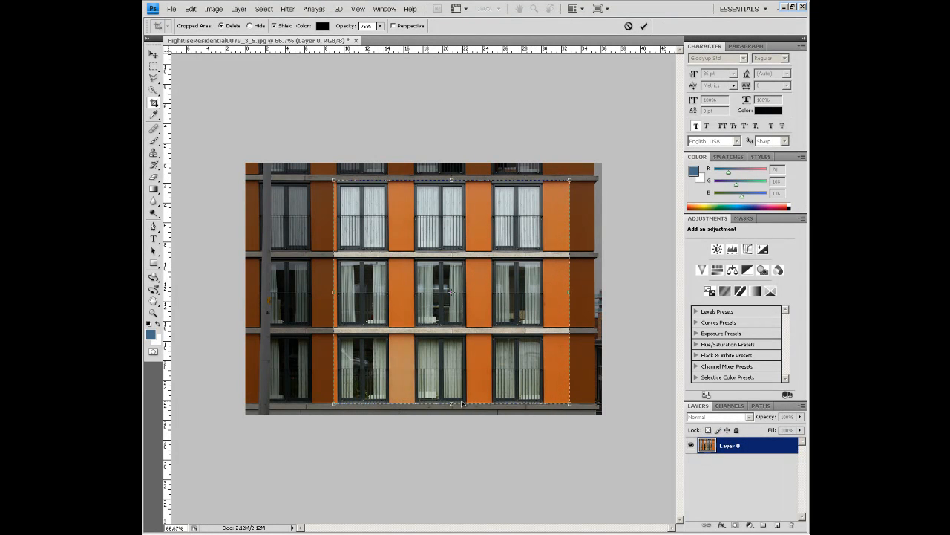
left_click_drag(452, 180, 452, 175)
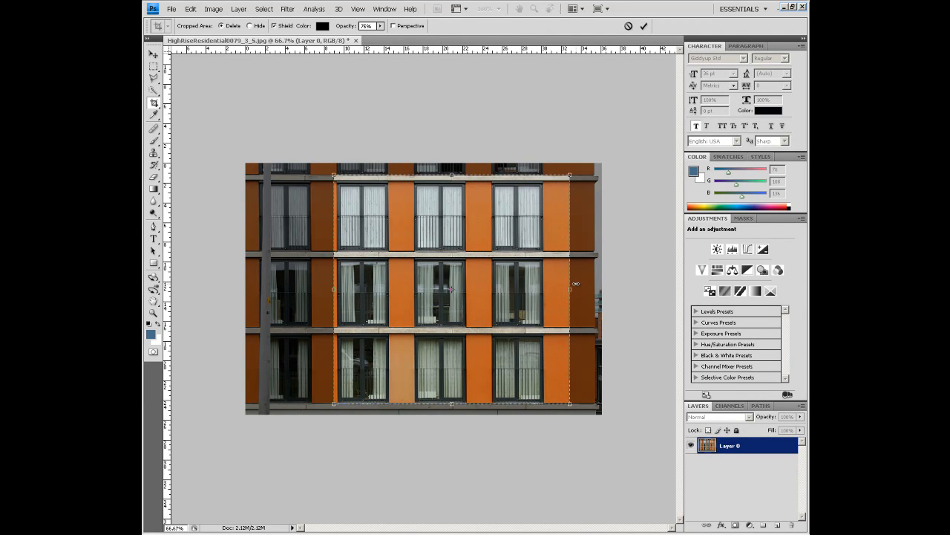
left_click_drag(331, 287, 336, 289)
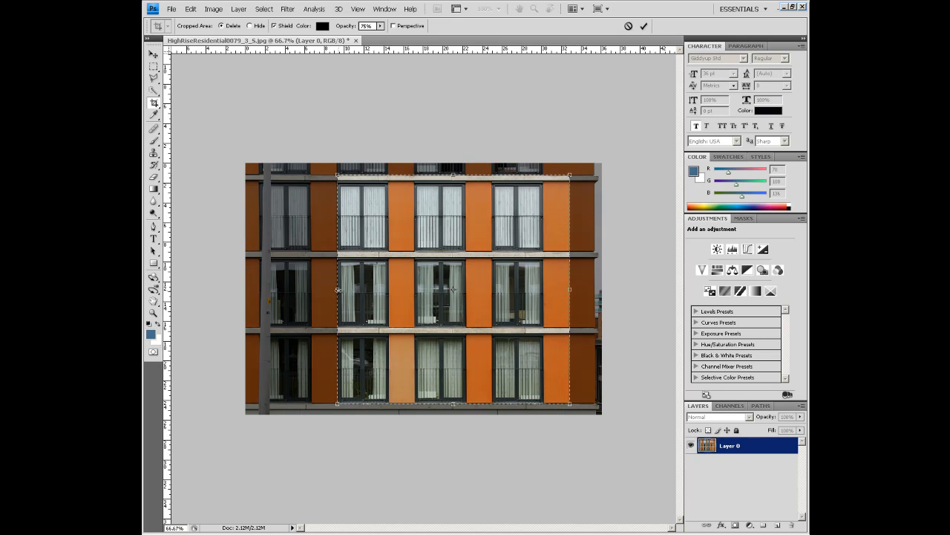
left_click_drag(337, 290, 335, 289)
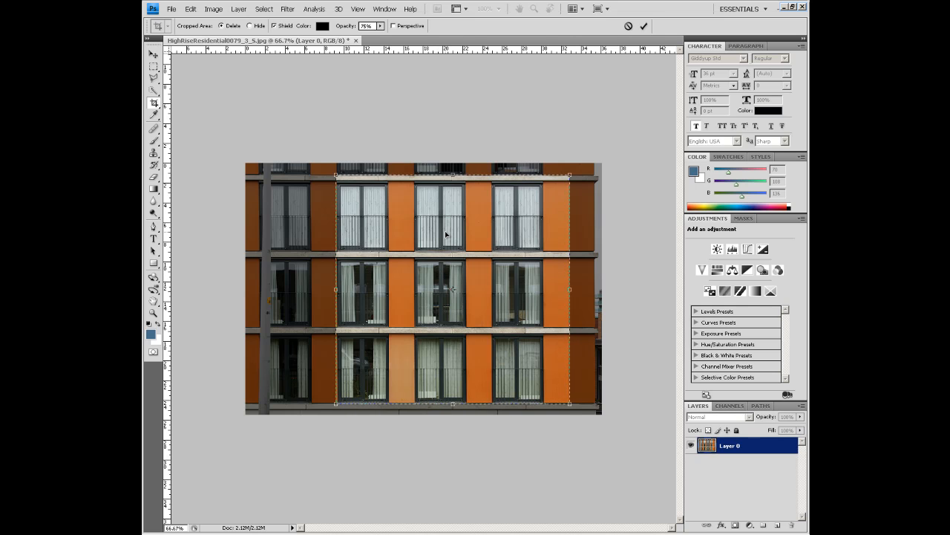
key("Return")
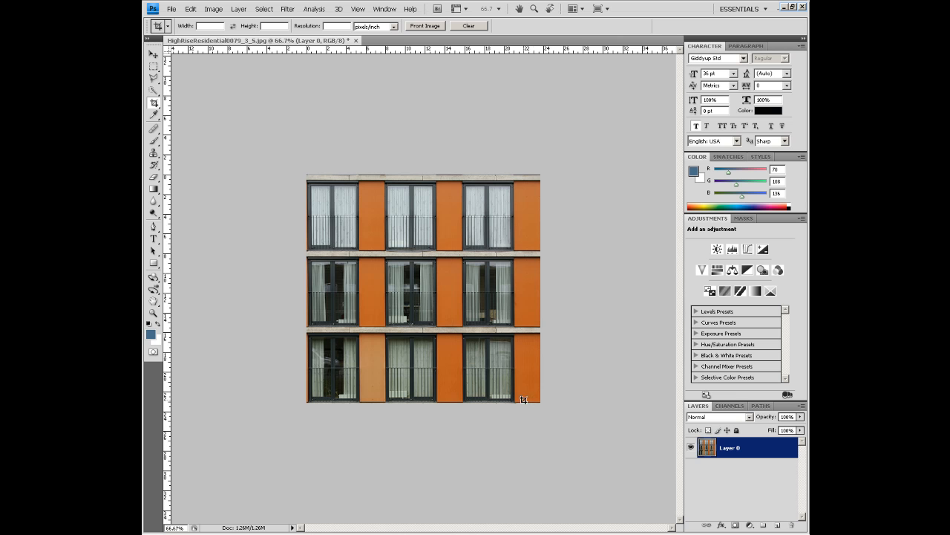
- Preview the texture's seams with the Offset filter at +412 px horizontal and -519 px vertical using Wrap Around, and cancel it
left_click(288, 10)
mouse_move(311, 186)
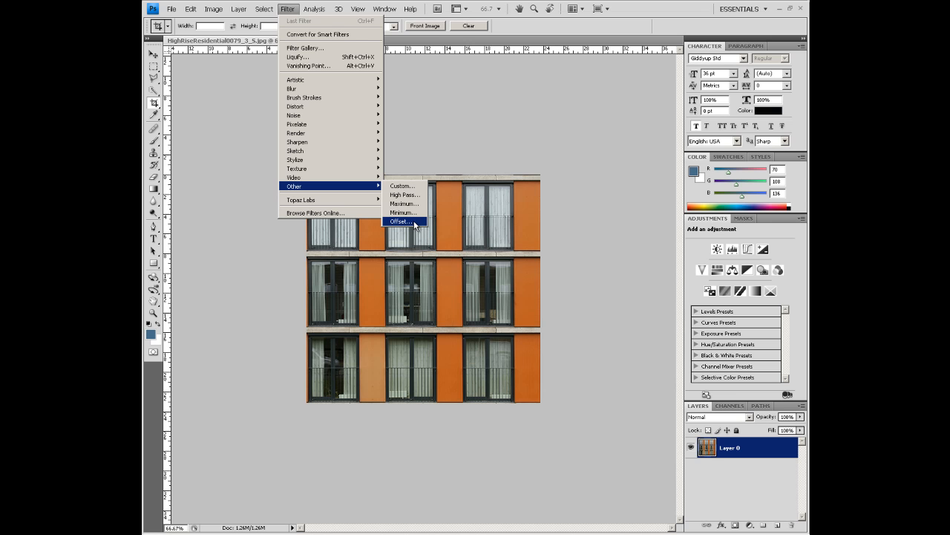
left_click(474, 145)
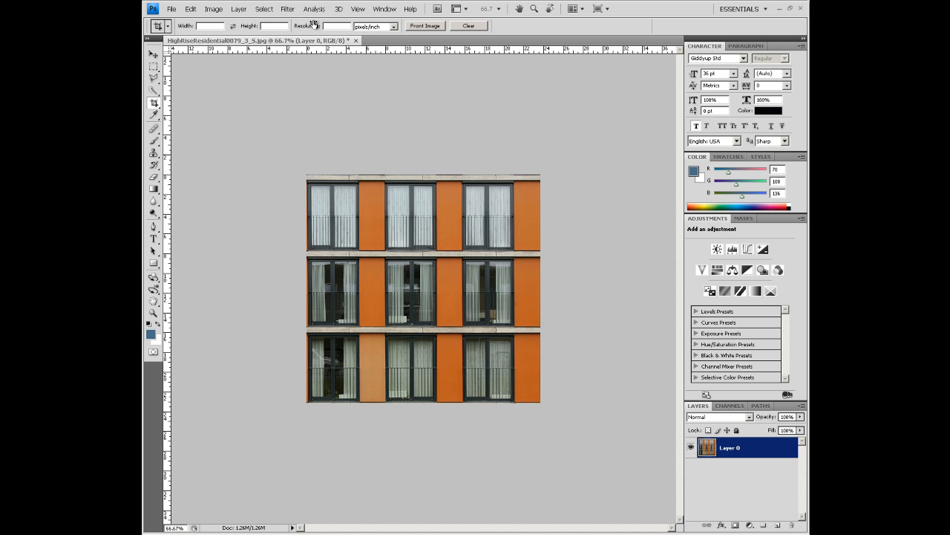
left_click(288, 9)
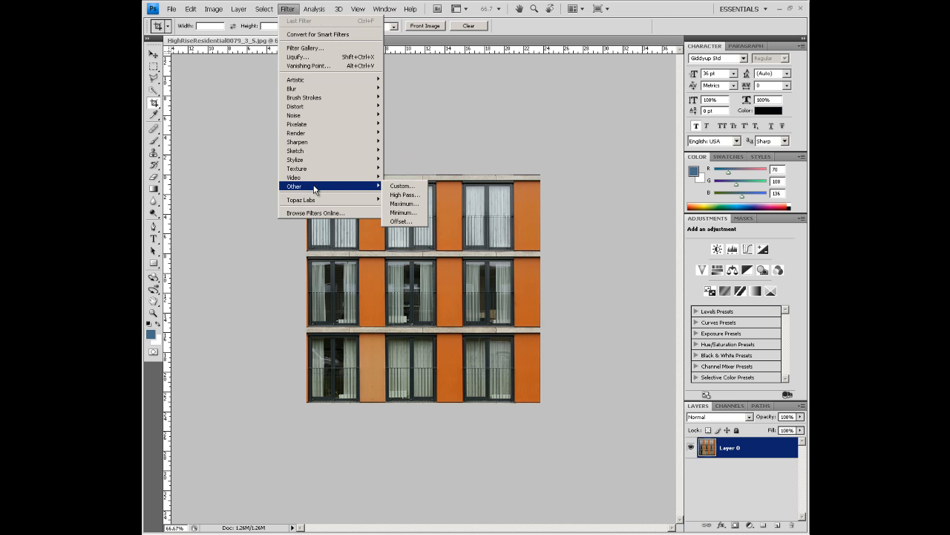
left_click(412, 223)
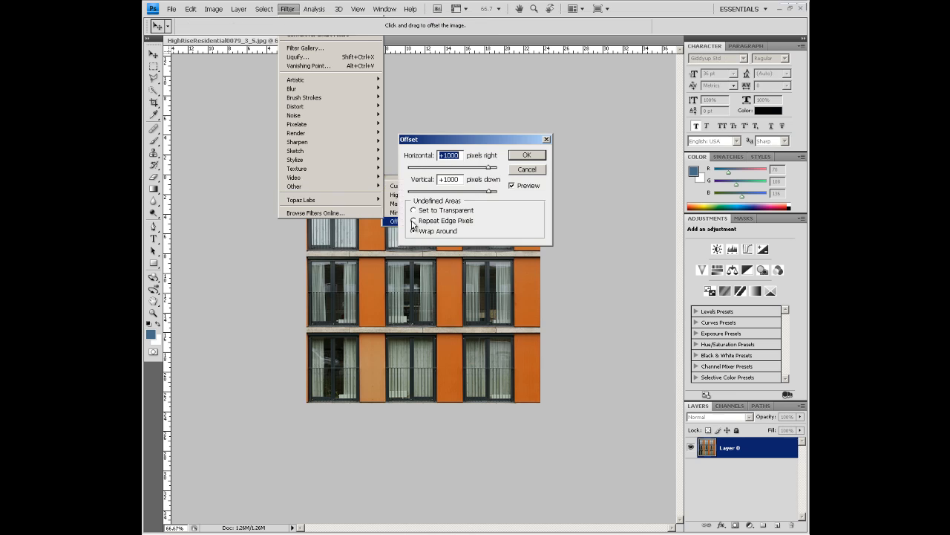
left_click_drag(490, 140, 523, 115)
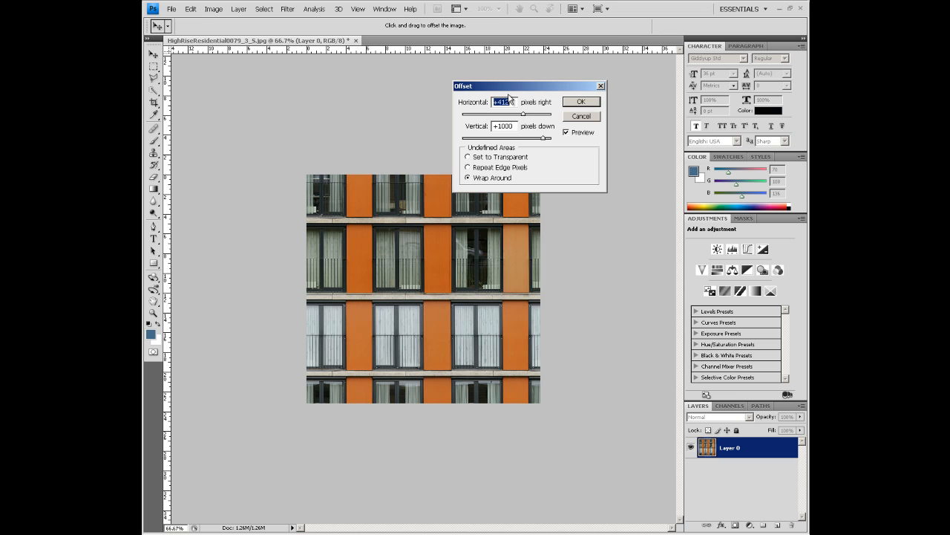
left_click_drag(513, 87, 525, 43)
left_click_drag(552, 96, 500, 100)
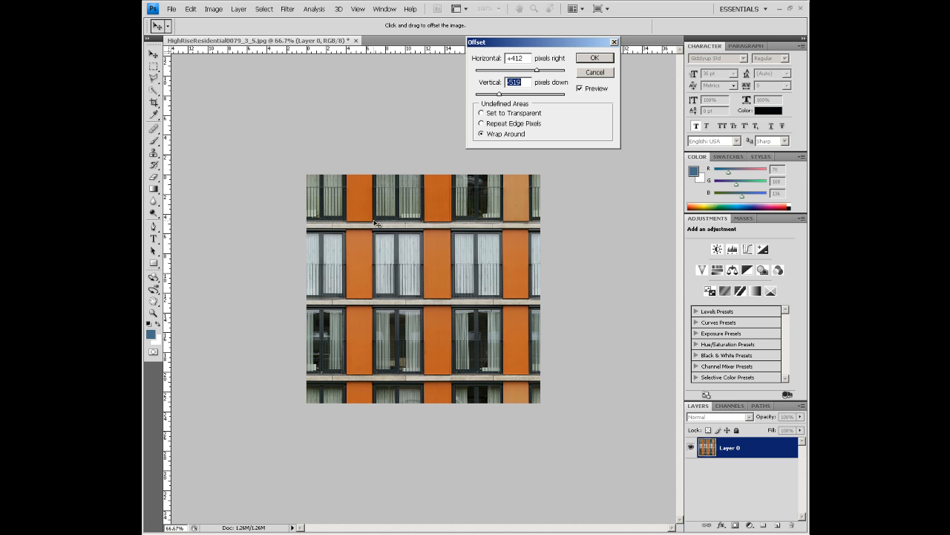
left_click(601, 72)
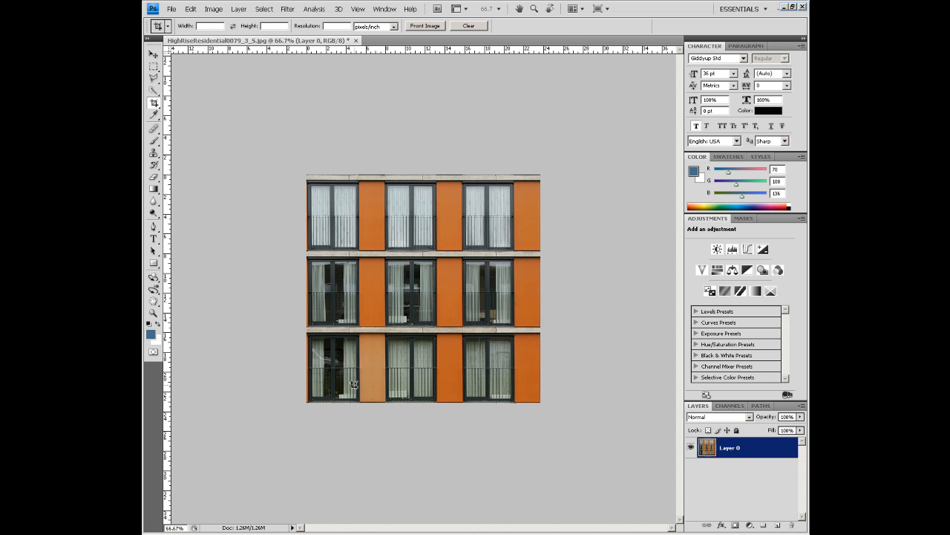
- Turn off snapping and crop a thin strip off the facade's lower edge, keeping the full width
left_click_drag(284, 156, 564, 397)
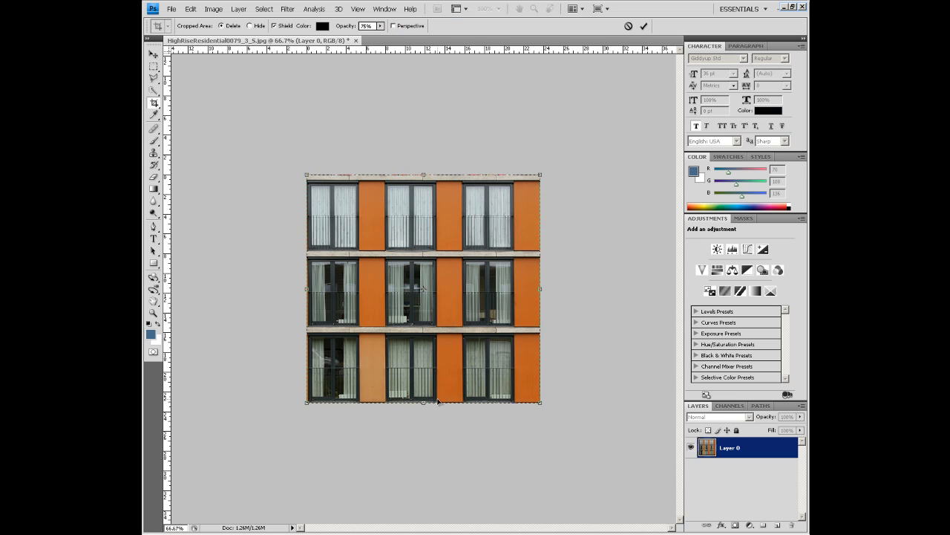
left_click_drag(424, 402, 425, 395)
left_click(357, 9)
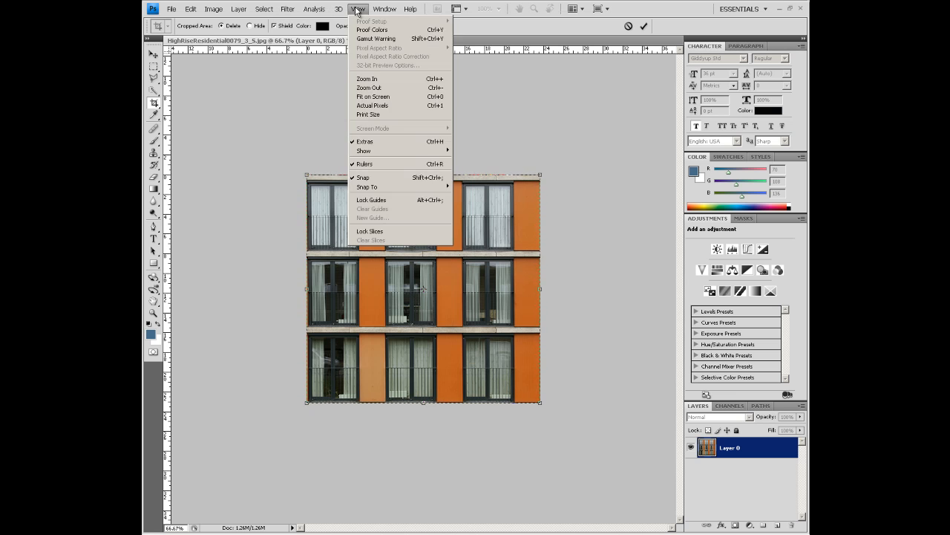
mouse_move(415, 187)
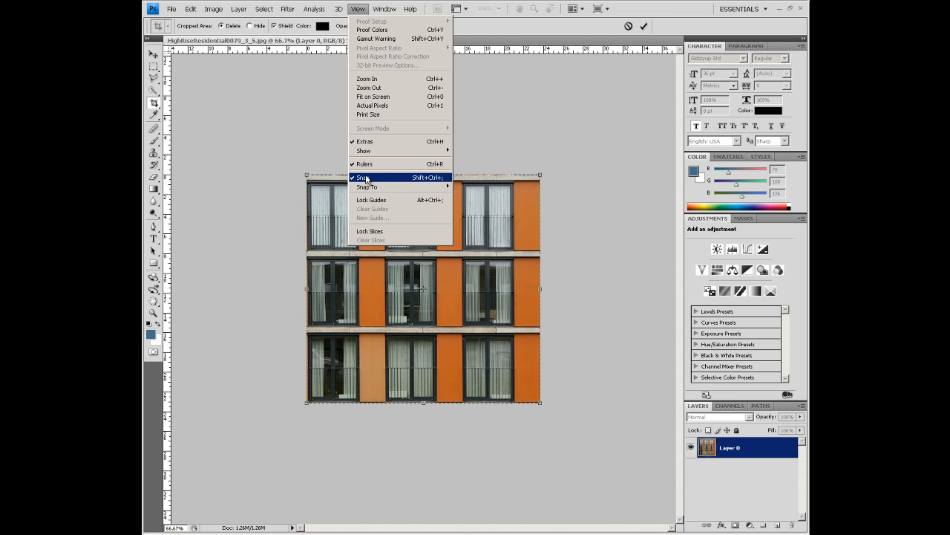
left_click(405, 179)
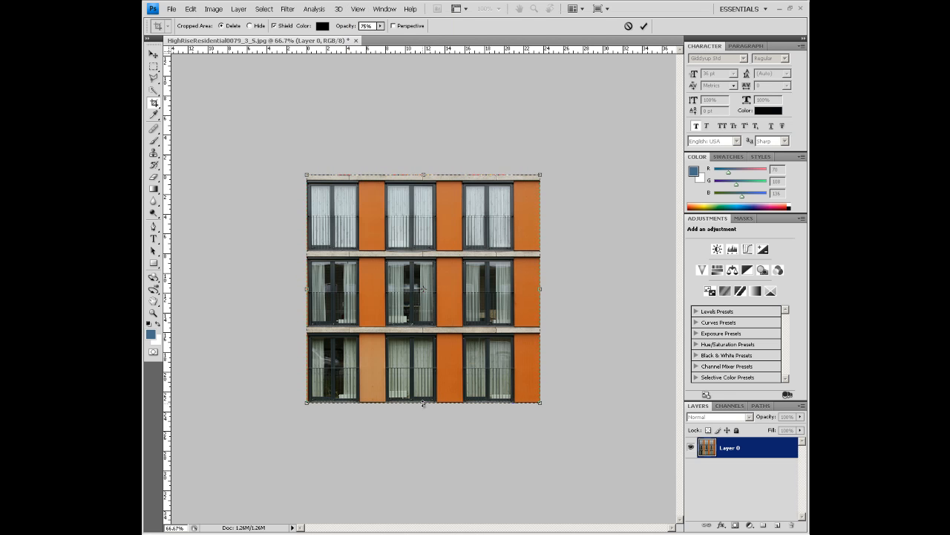
left_click_drag(423, 404, 424, 401)
key("Return")
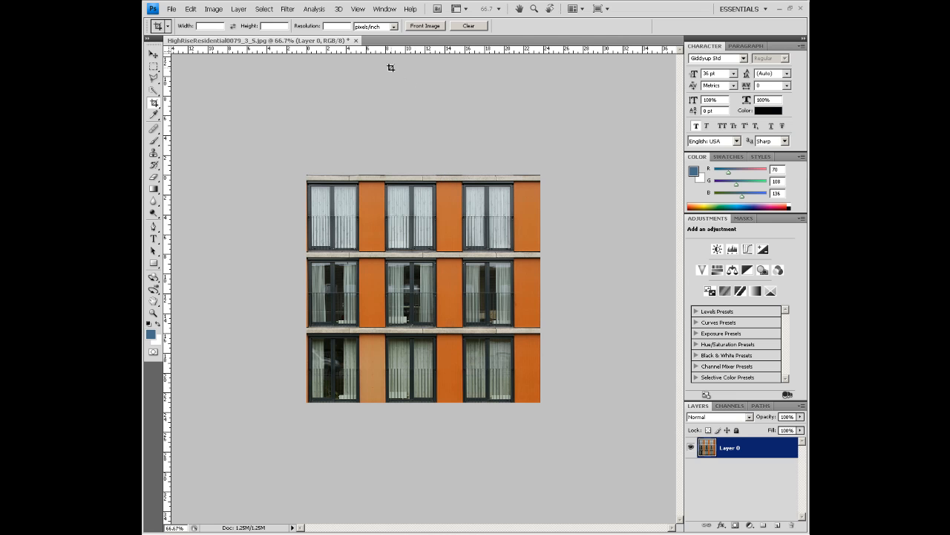
- Preview the facade's seams with the Offset filter at +150 px horizontal and +388 px vertical using Wrap Around, and cancel it
left_click(358, 9)
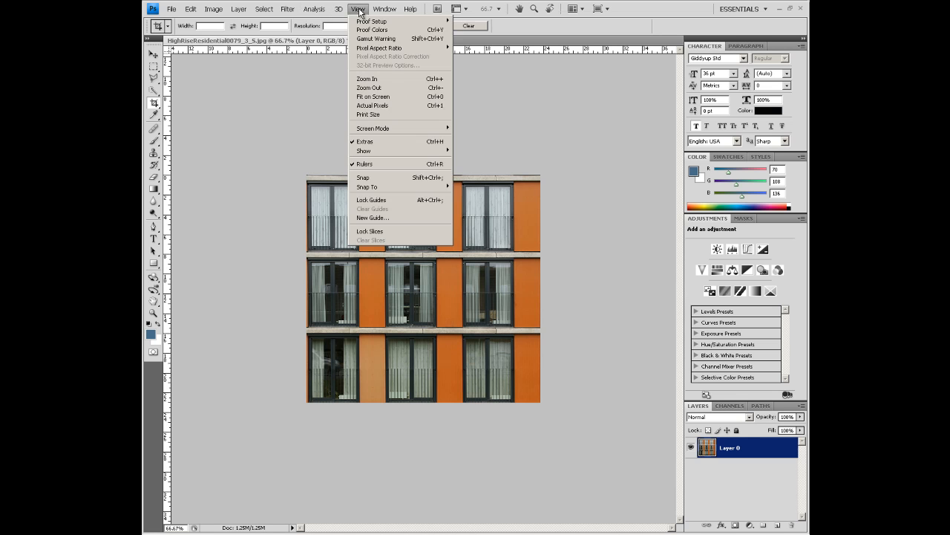
mouse_move(286, 9)
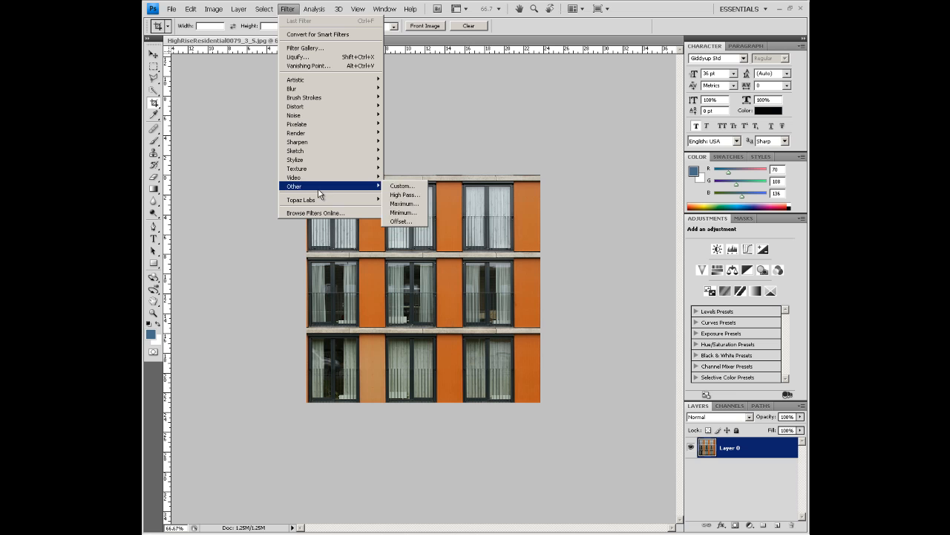
mouse_move(375, 186)
left_click(406, 221)
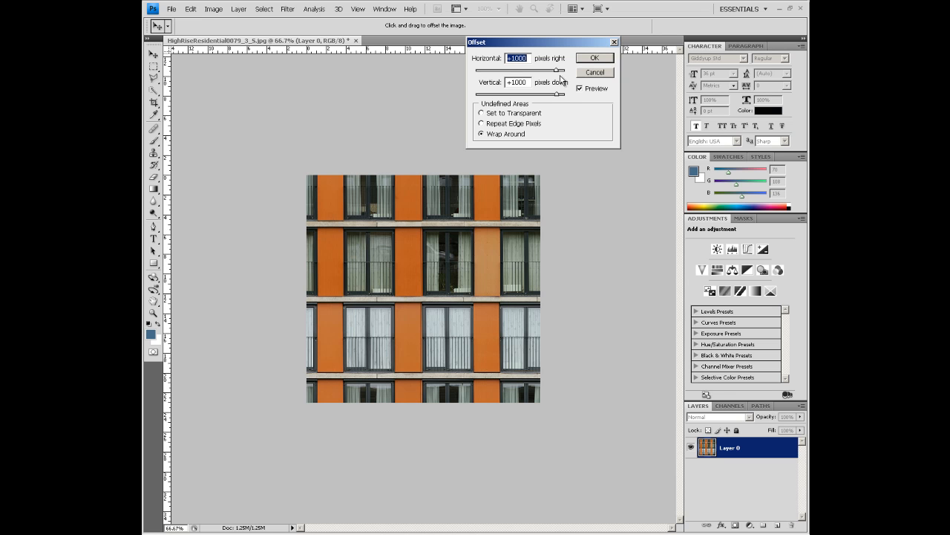
left_click_drag(557, 95, 527, 72)
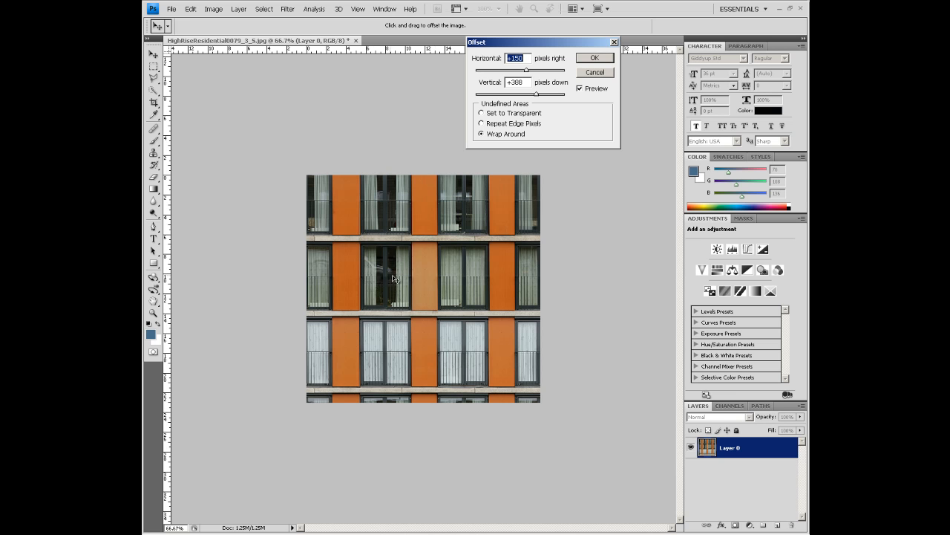
left_click(594, 72)
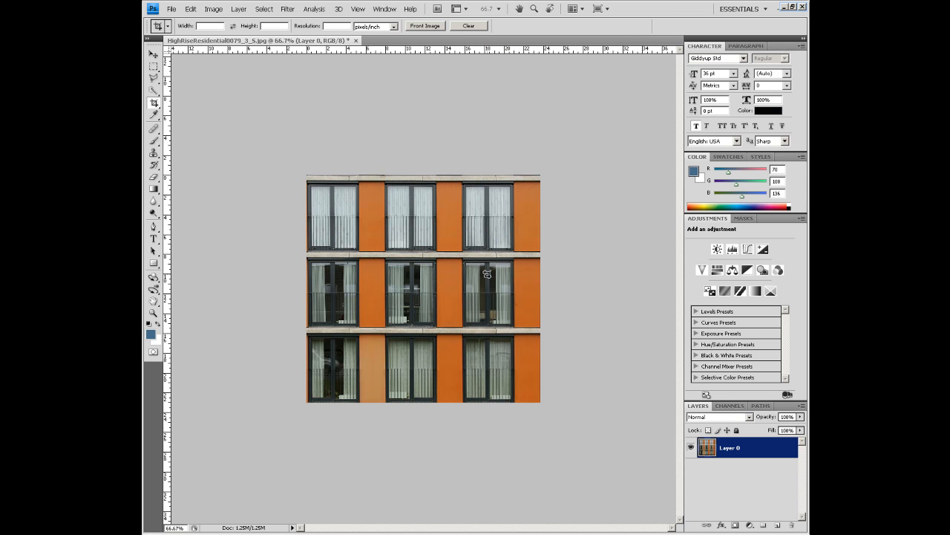
- Start saving the facade under a new name in the images folder, choosing the JPEG format
left_click(171, 10)
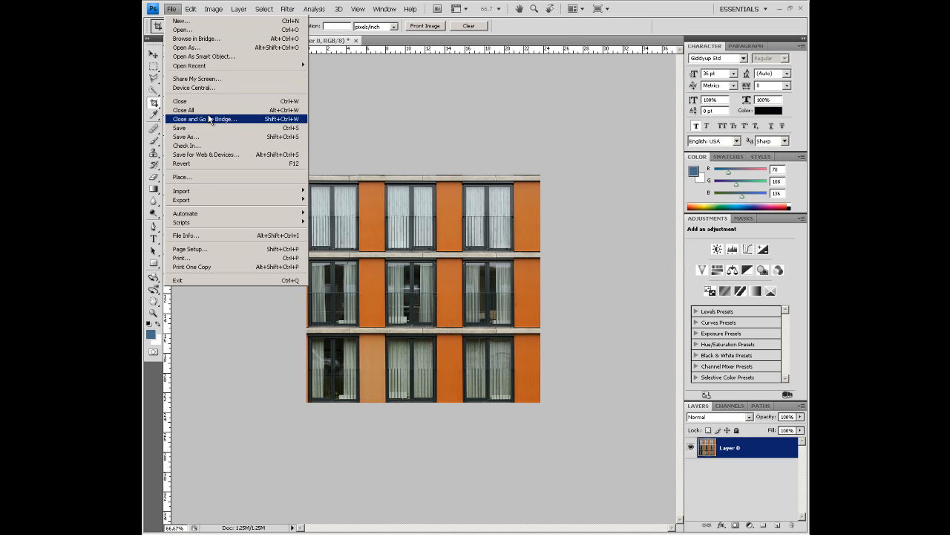
left_click(206, 141)
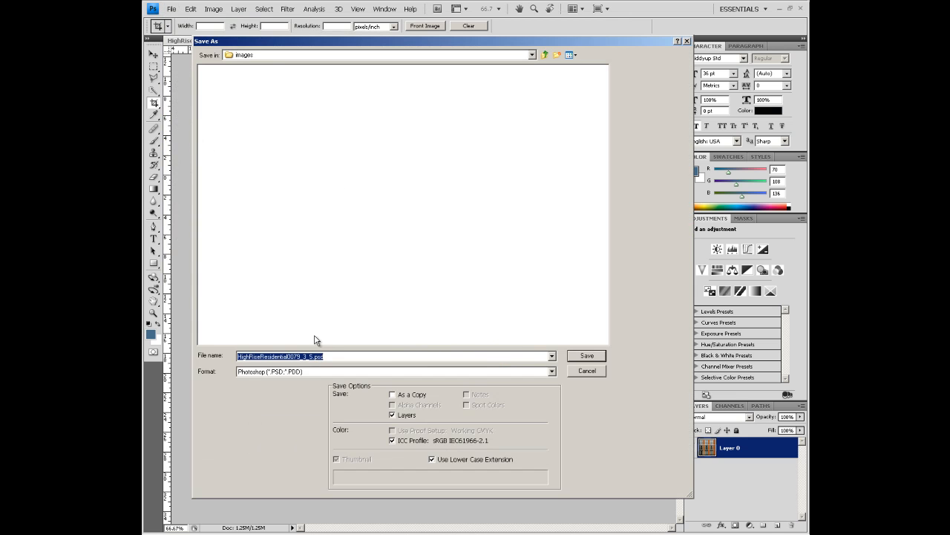
left_click(329, 57)
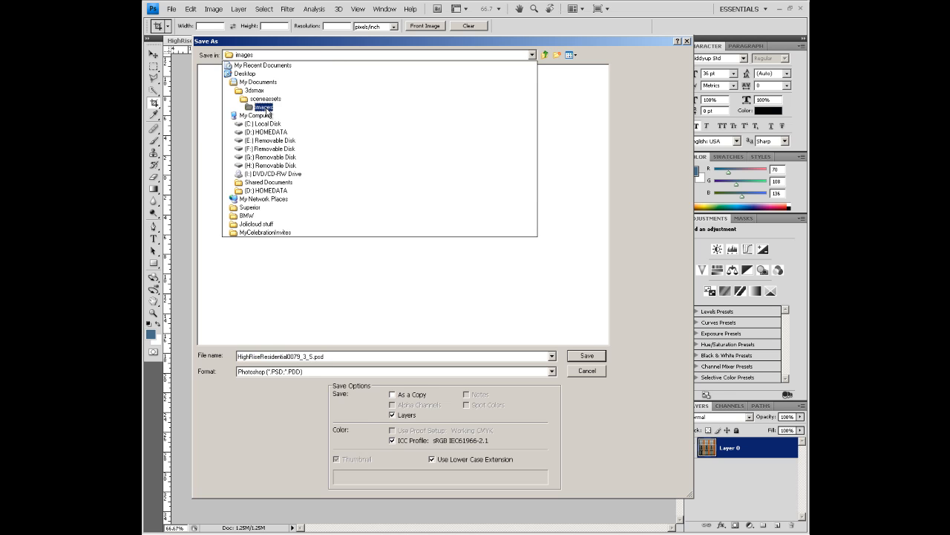
left_click(267, 109)
left_click(309, 371)
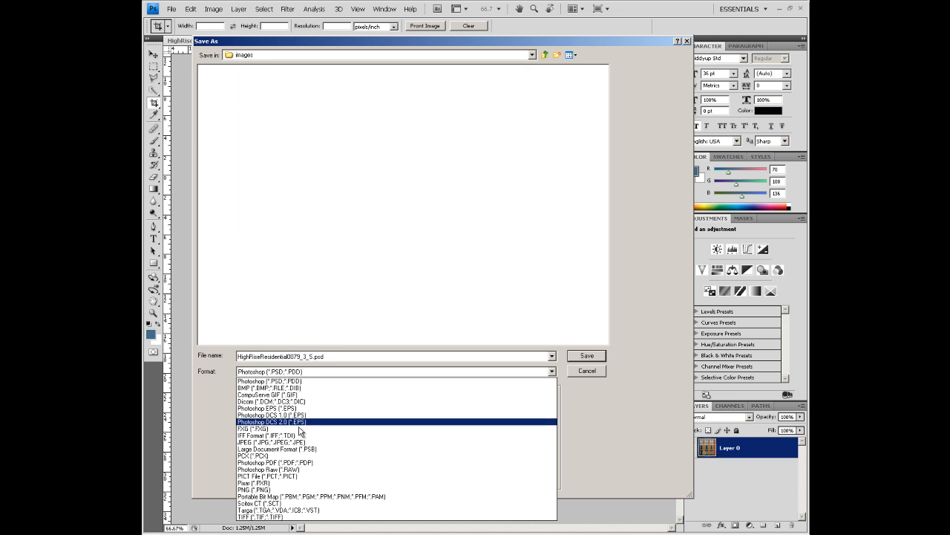
left_click(301, 443)
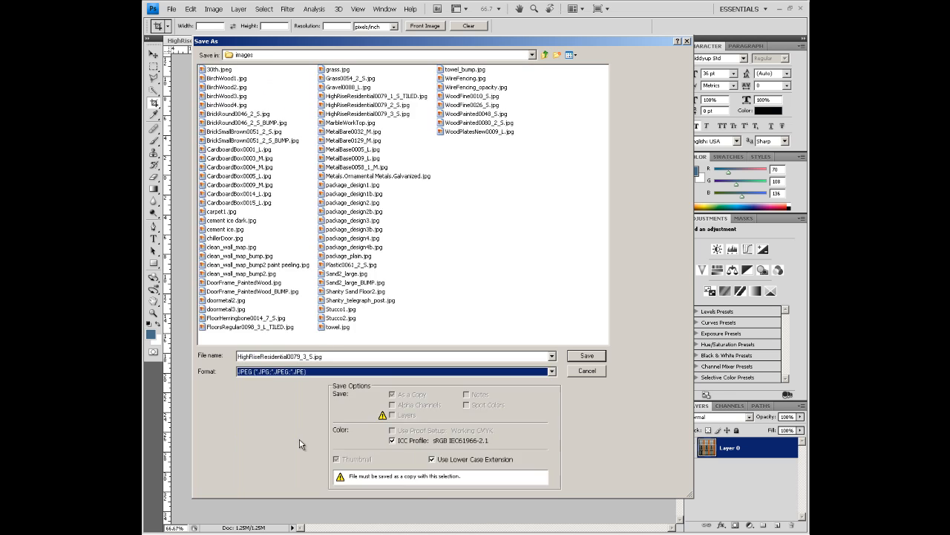
- Name the JPEG copy HighRiseMyTILE and save it at quality 12 (Maximum) with the Baseline ("Standard") format option
double_click(312, 356)
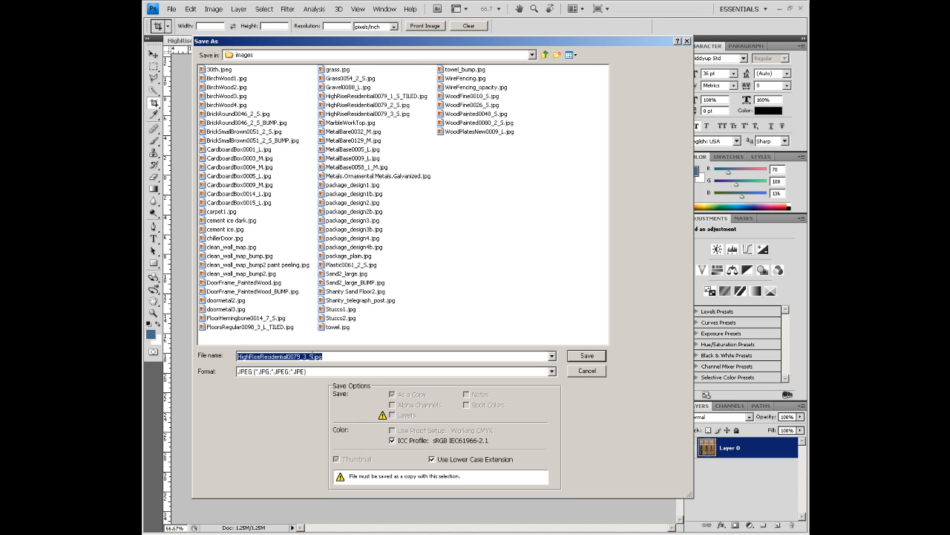
type("H")
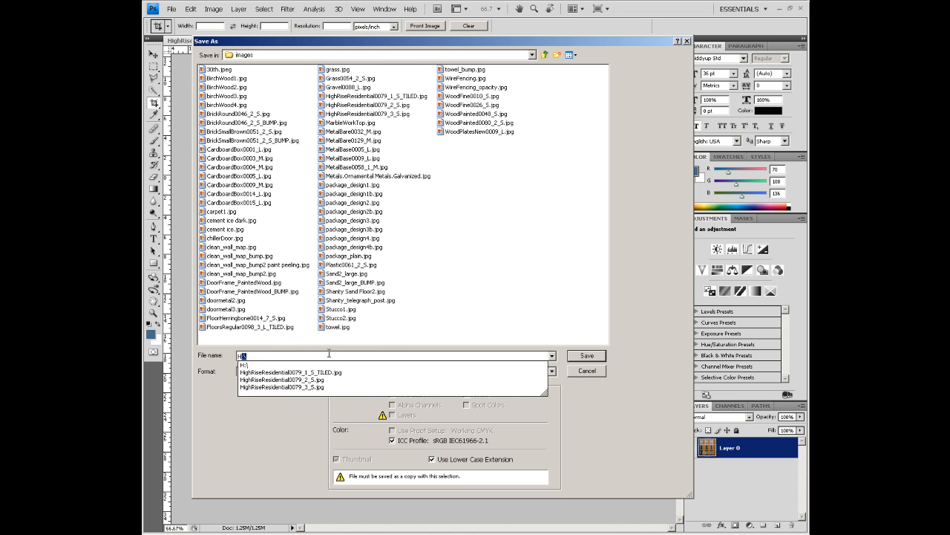
type("I")
key("BackSpace")
type("ighRiseMyTILE")
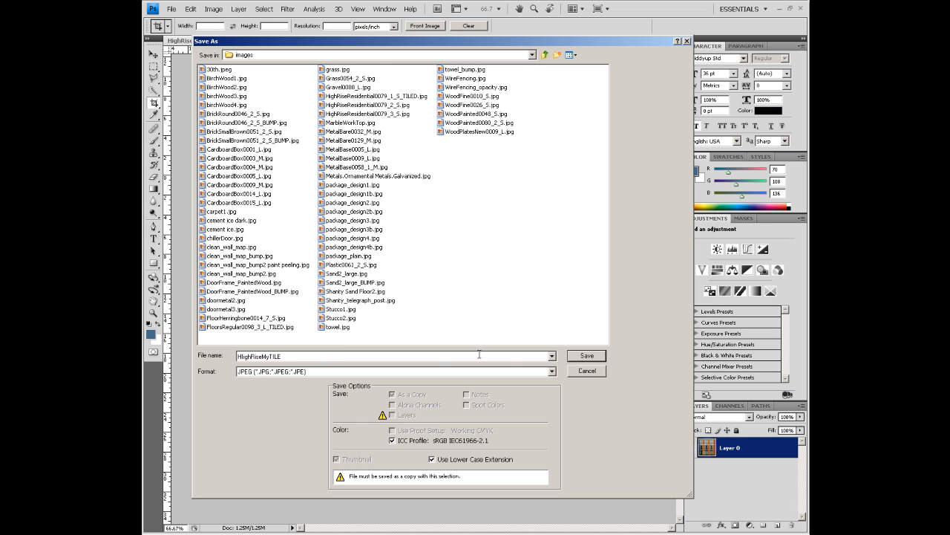
left_click(587, 356)
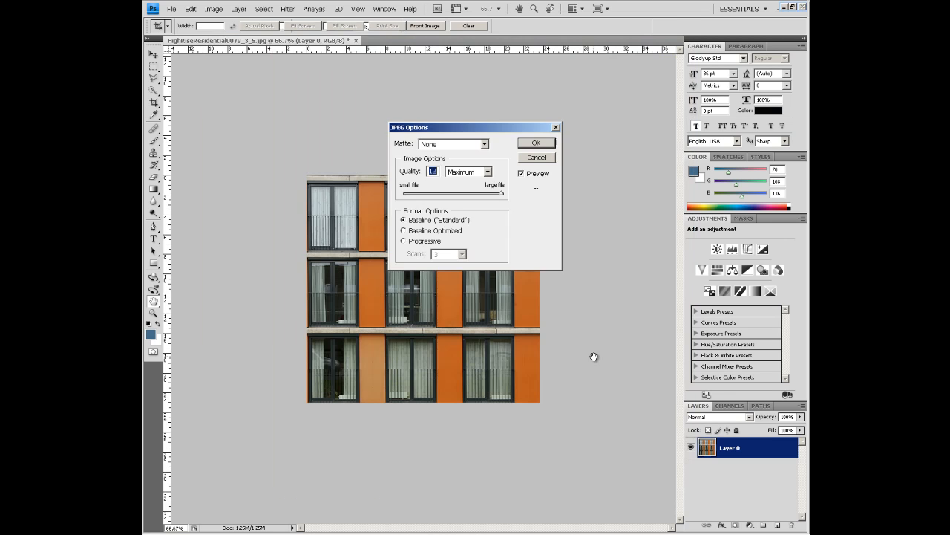
left_click(549, 142)
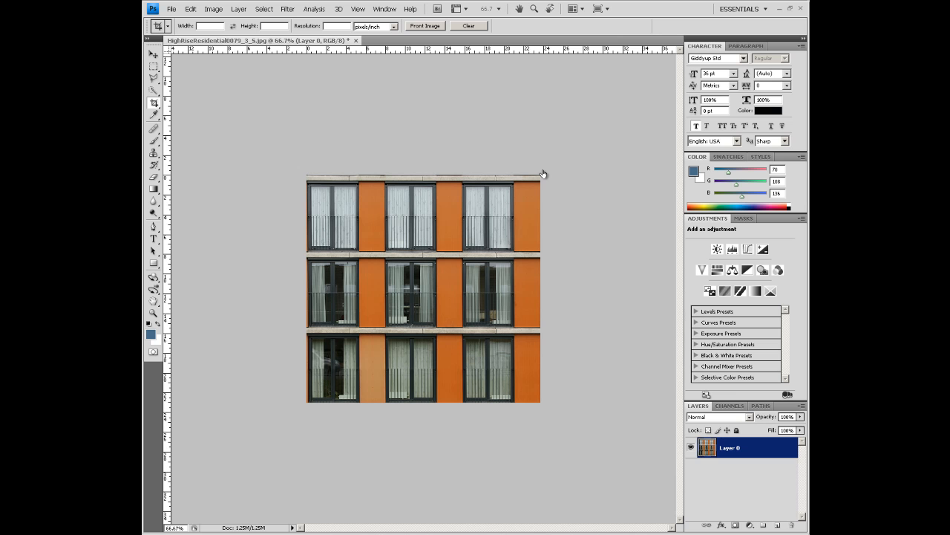
- Resize the open facade image to 512 x 512 pixels with proportions unconstrained and Bicubic resampling
left_click(213, 9)
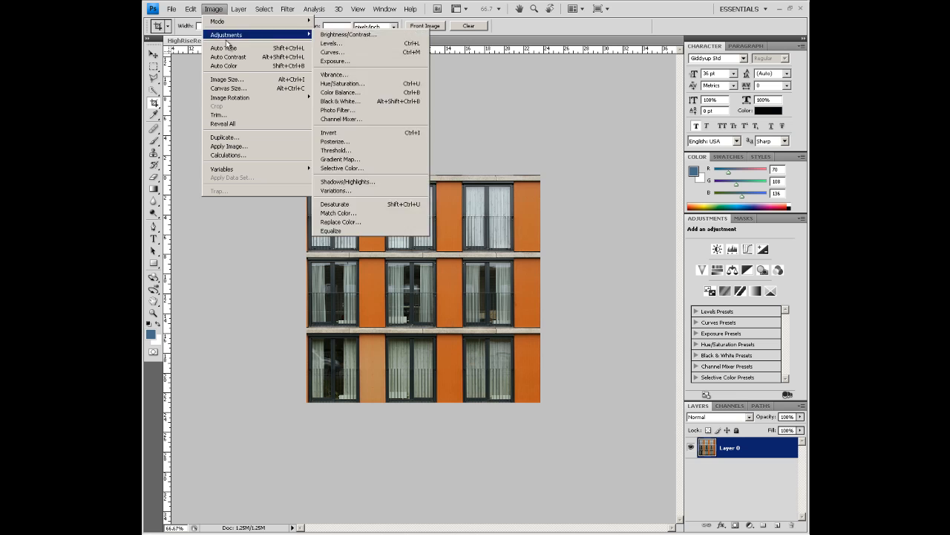
left_click(235, 80)
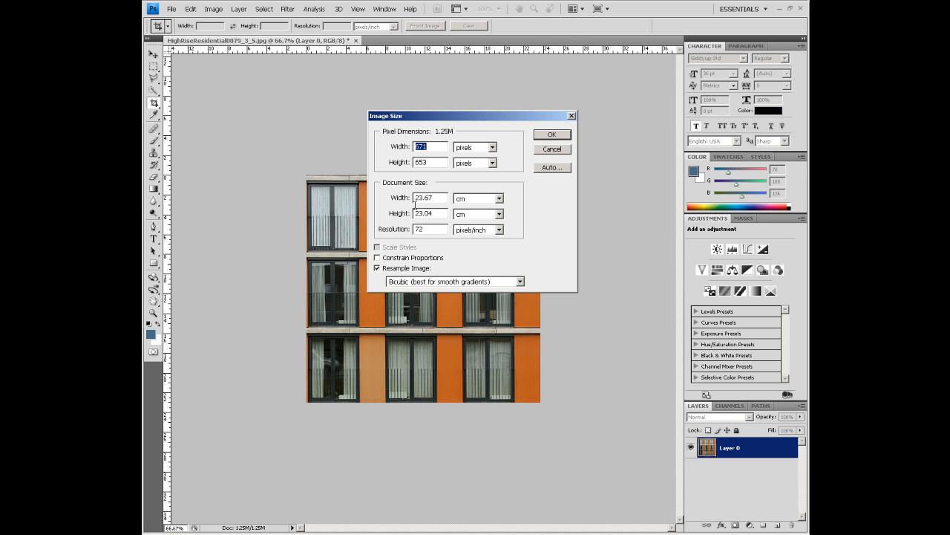
type("512")
double_click(433, 162)
type("512")
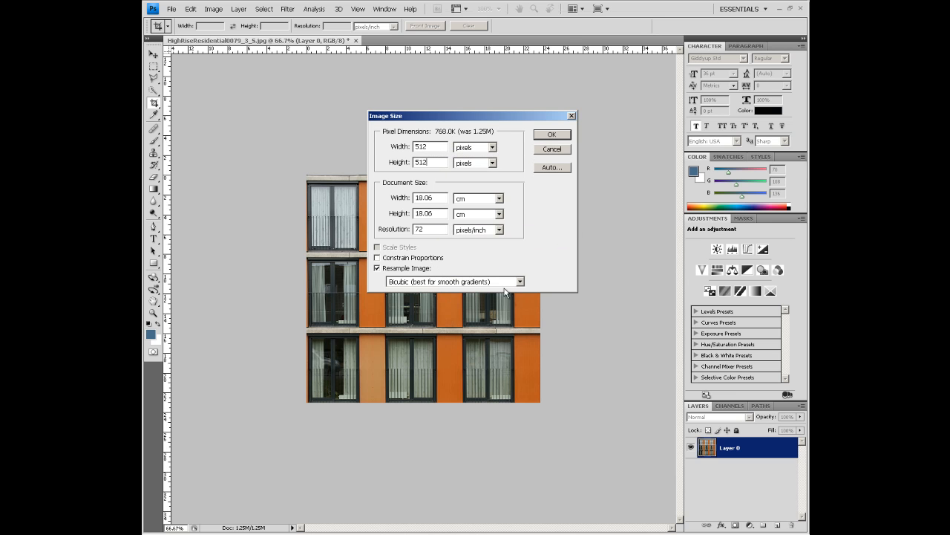
left_click(562, 137)
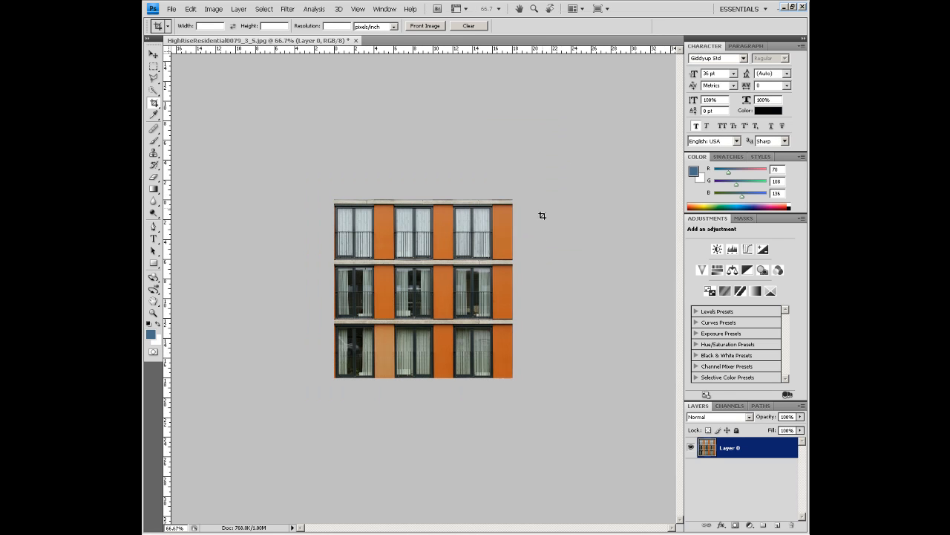